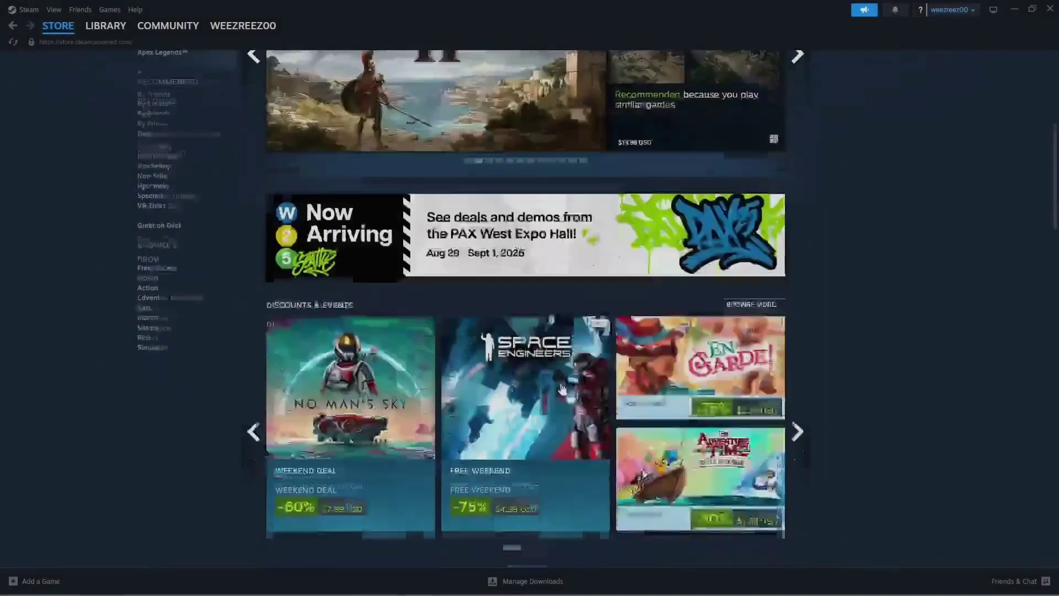
scroll(801, 408, "down", 2)
scroll(802, 407, "down", 2)
scroll(802, 408, "down", 1)
scroll(804, 411, "down", 1)
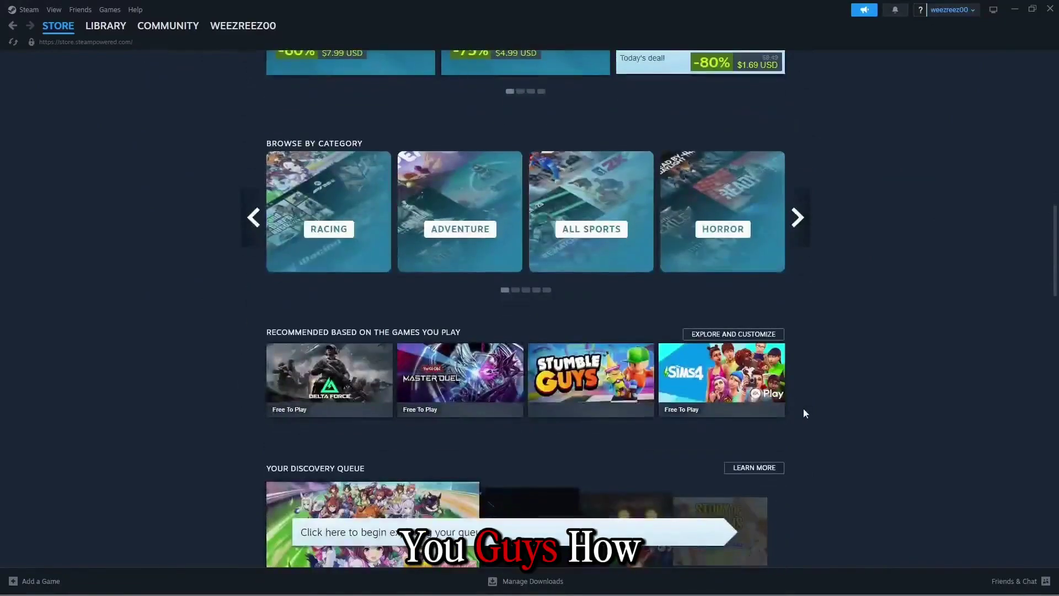
scroll(804, 412, "down", 1)
scroll(809, 409, "down", 3)
scroll(806, 408, "down", 2)
scroll(802, 399, "down", 2)
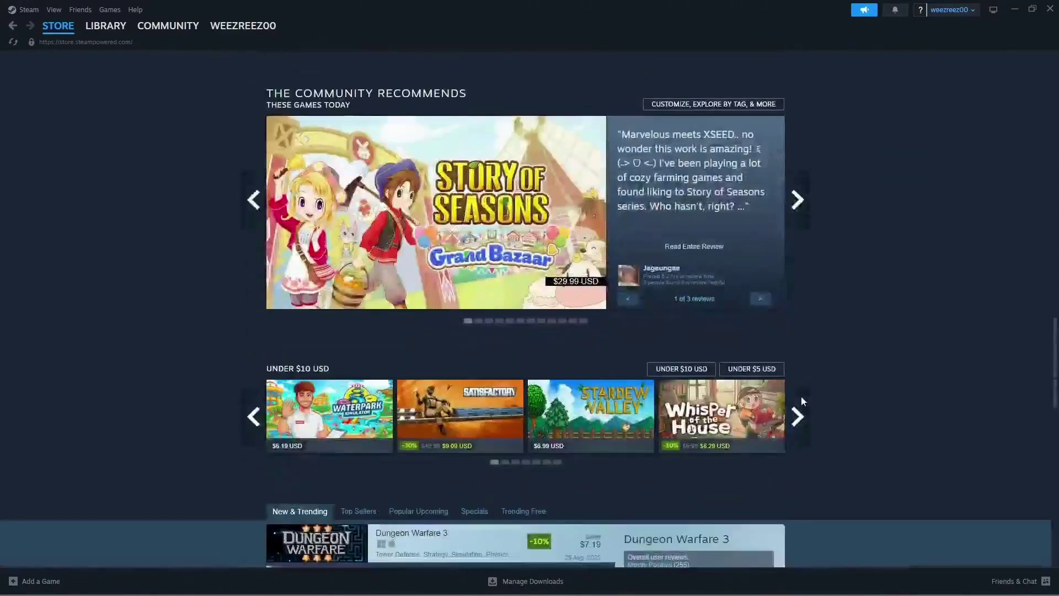
scroll(801, 401, "down", 2)
scroll(799, 402, "down", 1)
scroll(793, 402, "down", 2)
scroll(703, 409, "down", 2)
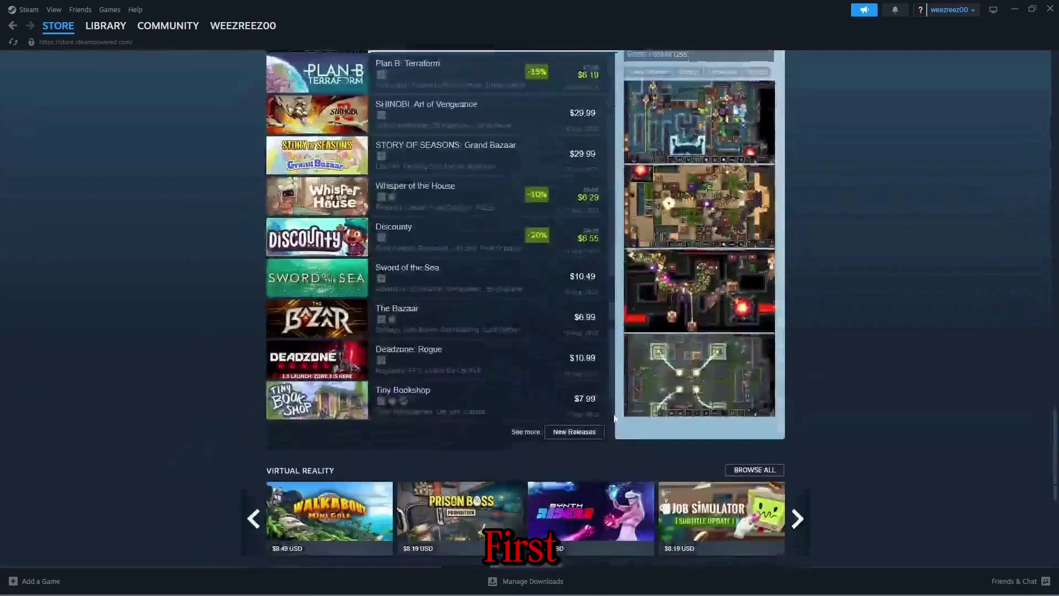
scroll(615, 418, "down", 3)
scroll(614, 420, "down", 1)
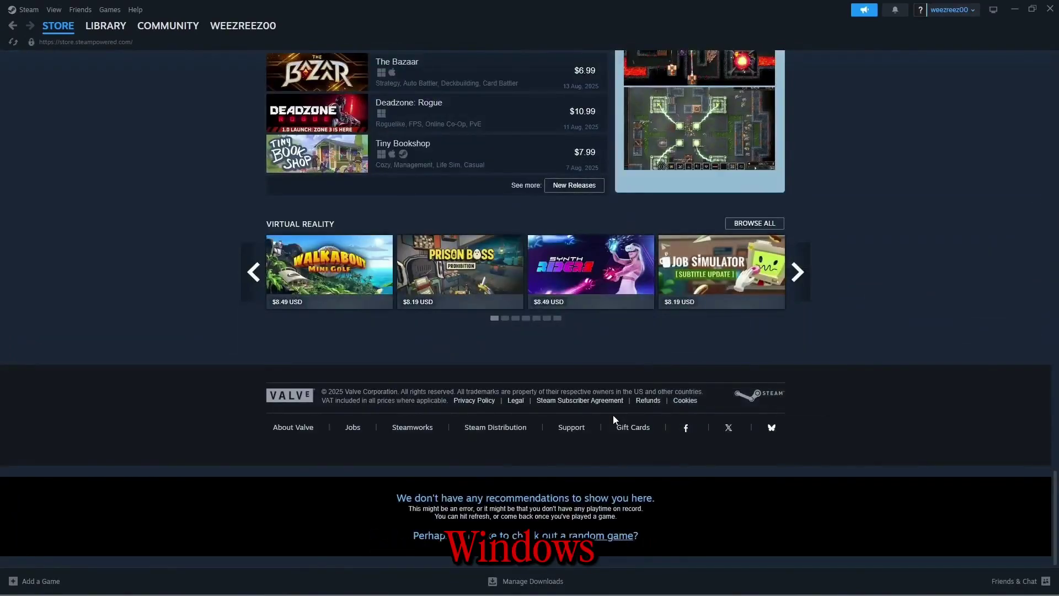
scroll(614, 420, "up", 3)
scroll(607, 411, "up", 3)
scroll(601, 410, "up", 2)
scroll(593, 411, "up", 3)
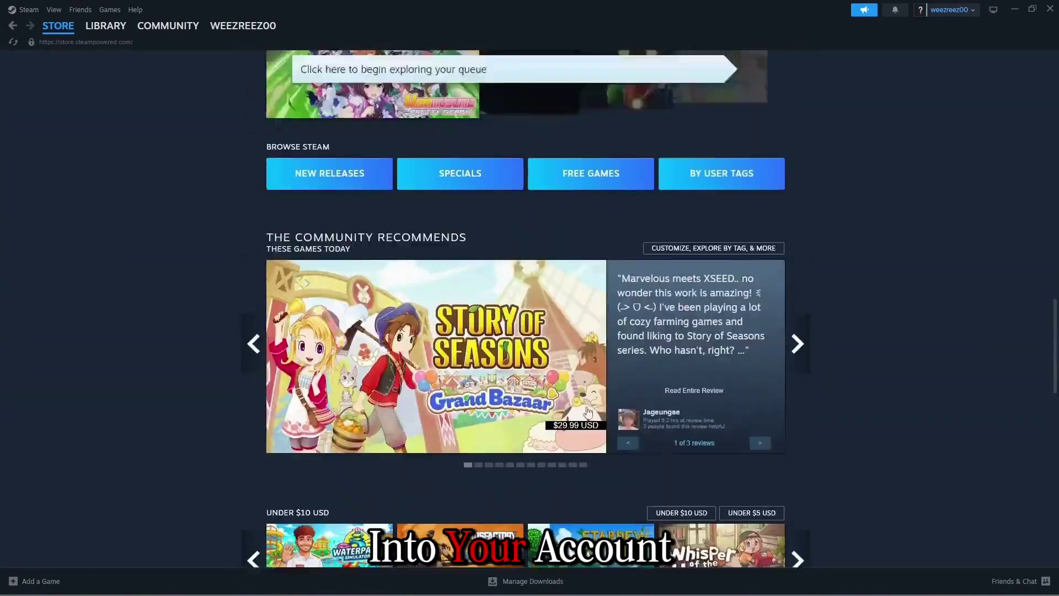
scroll(583, 405, "up", 3)
scroll(583, 405, "up", 5)
scroll(584, 404, "up", 3)
scroll(583, 405, "up", 3)
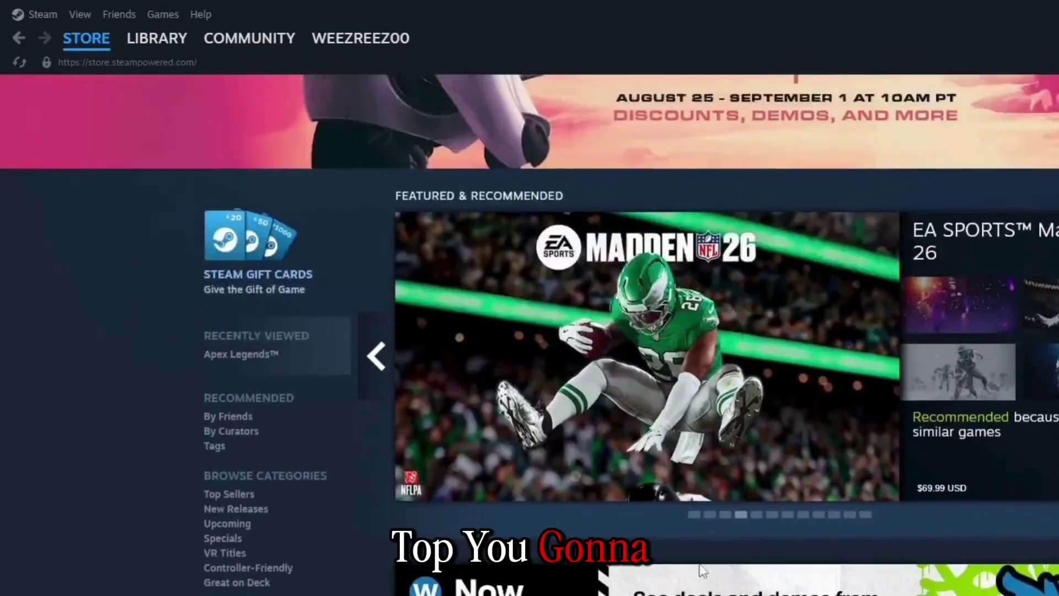
scroll(700, 571, "up", 3)
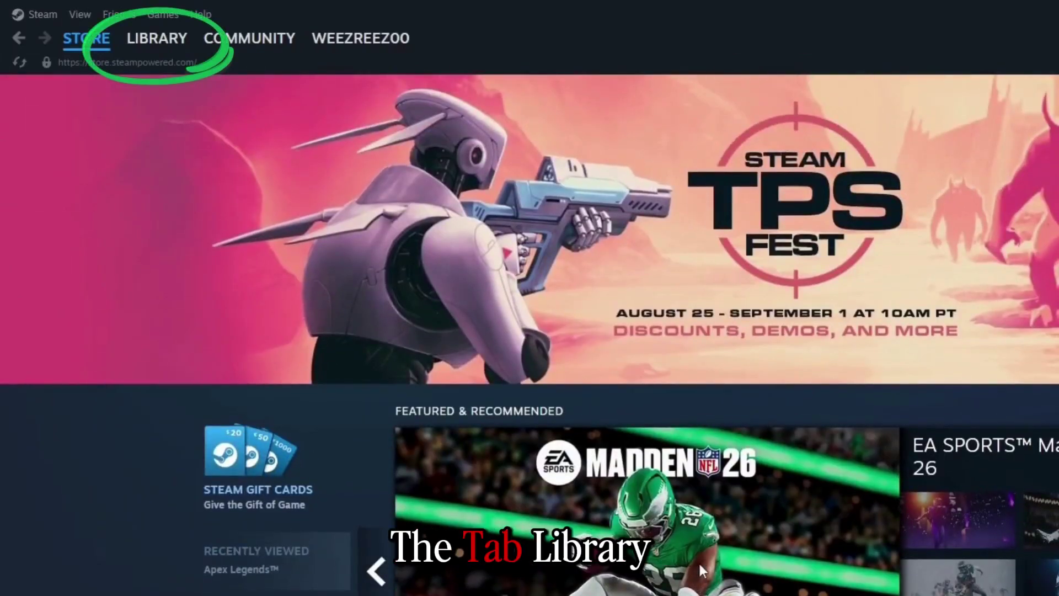
Step: Switch from the Store to the Library home page showing the Apex Legends and Warframe covers
left_click(97, 26)
mouse_move(104, 26)
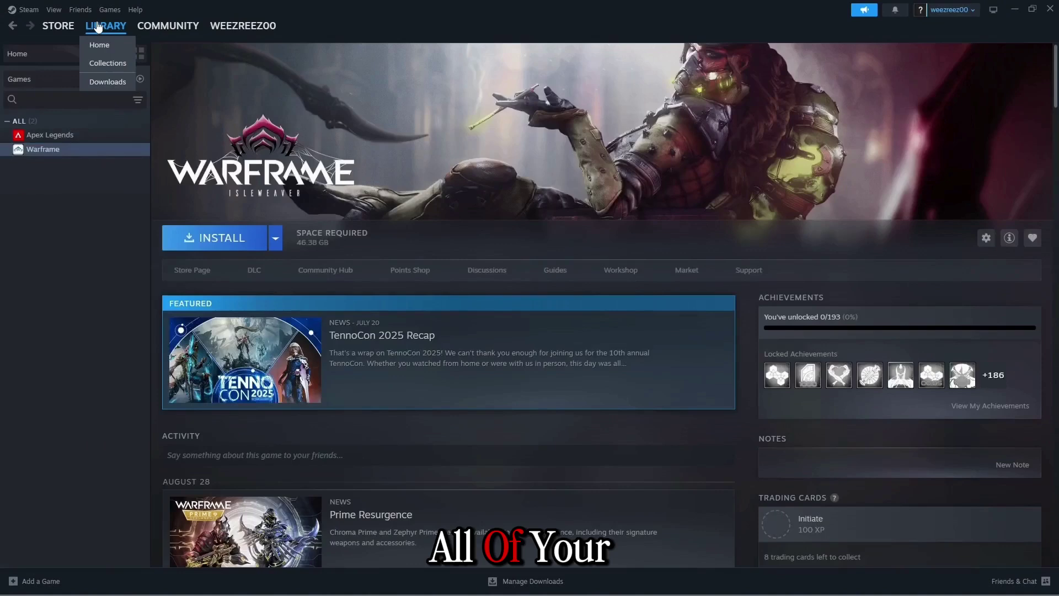
left_click(97, 25)
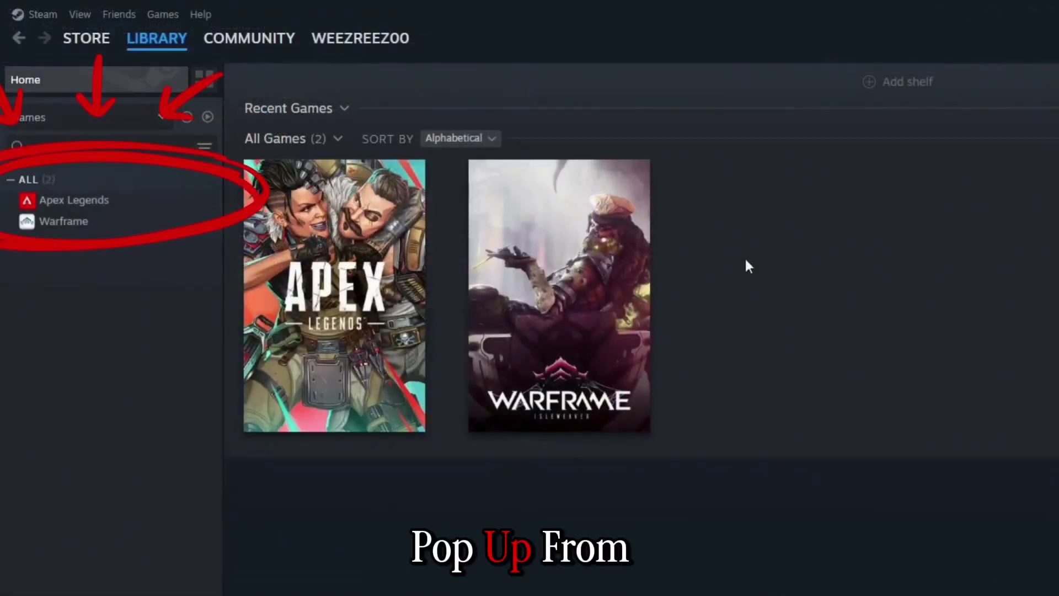
right_click(122, 201)
mouse_move(108, 202)
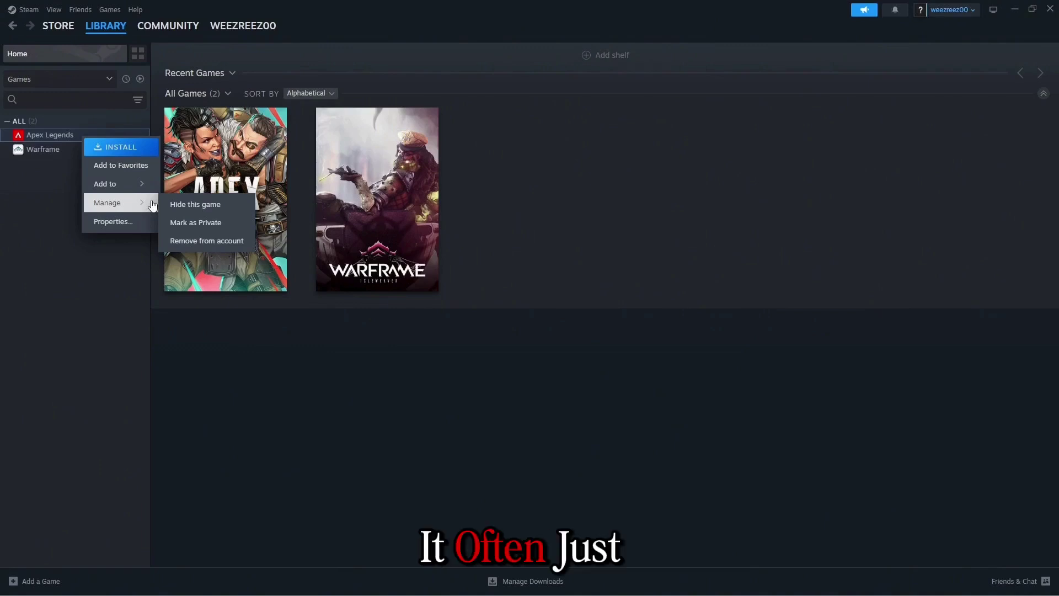
left_click(661, 409)
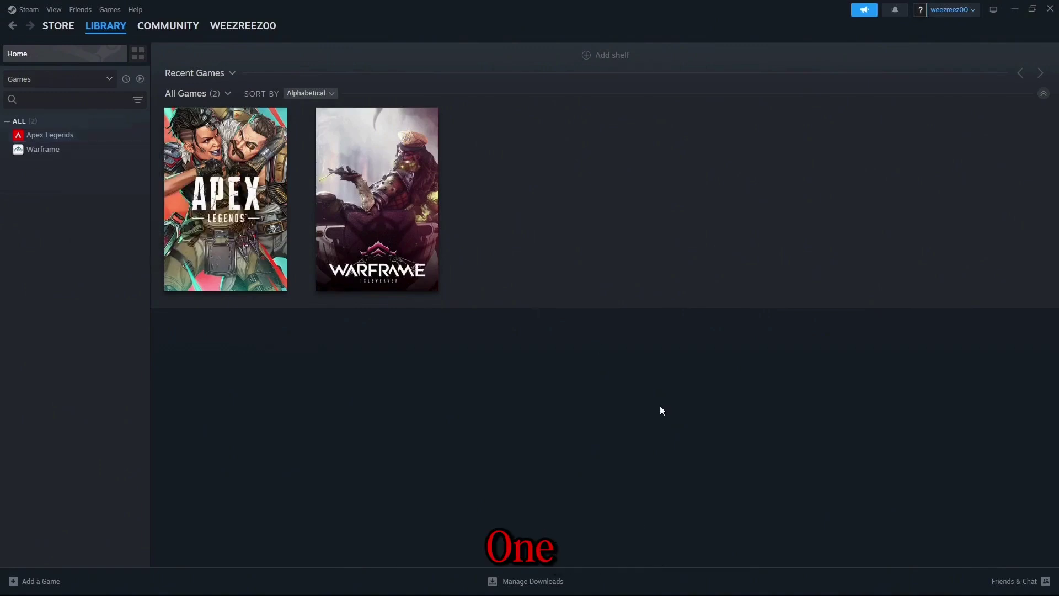
Step: Bring up the right-click options menu for Apex Legends in the library sidebar
right_click(59, 135)
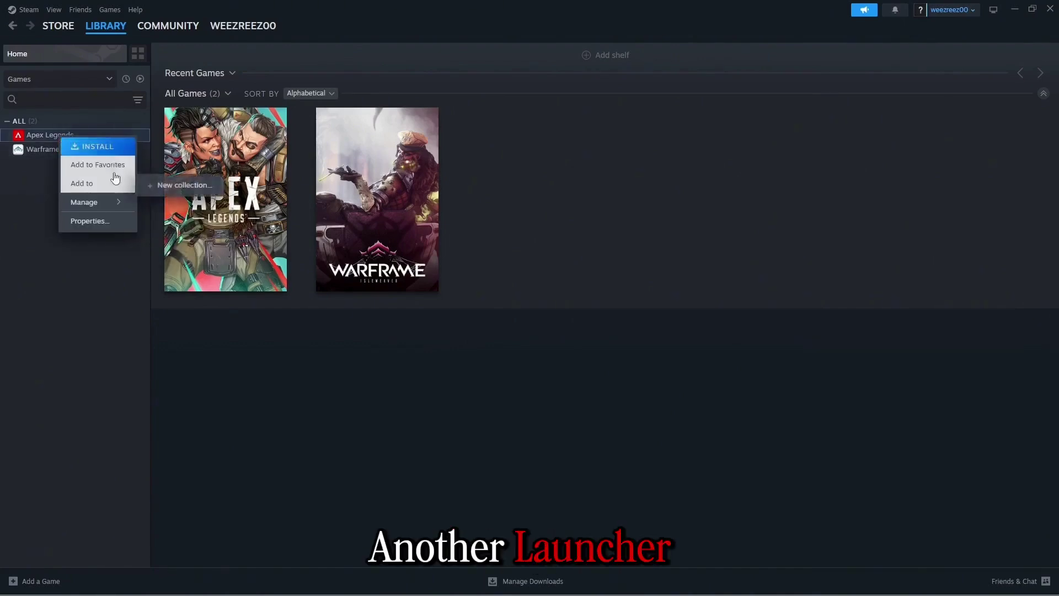